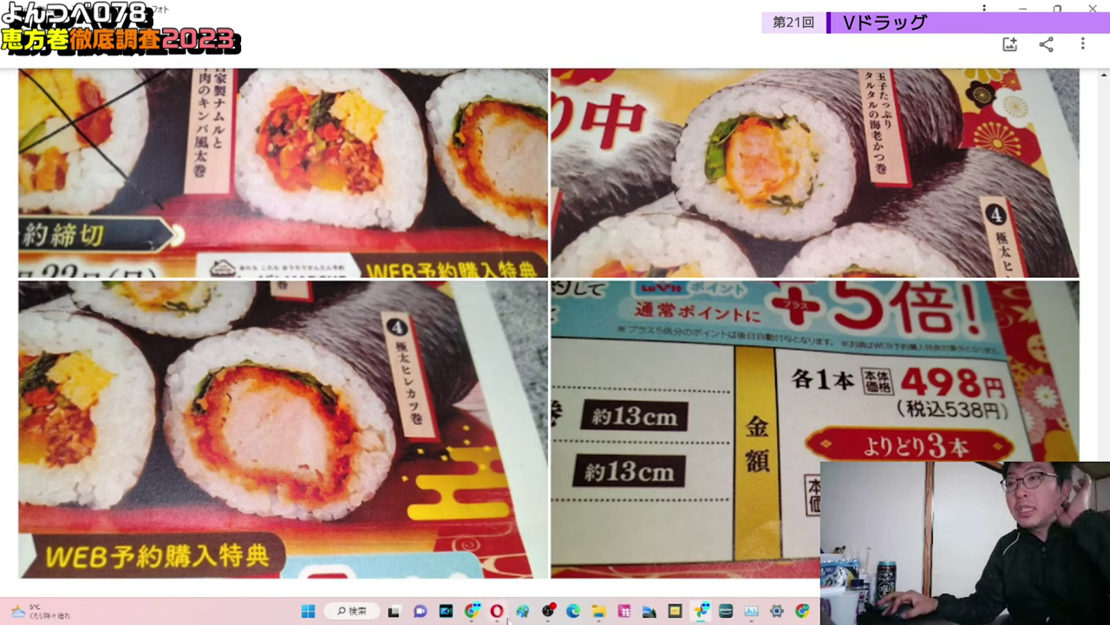
# Switch to the 恵方巻2023 spreadsheet in Chrome and review the product rows and empty ingredient columns on the Vドラッグ sheet
pyautogui.moveTo(477, 616)
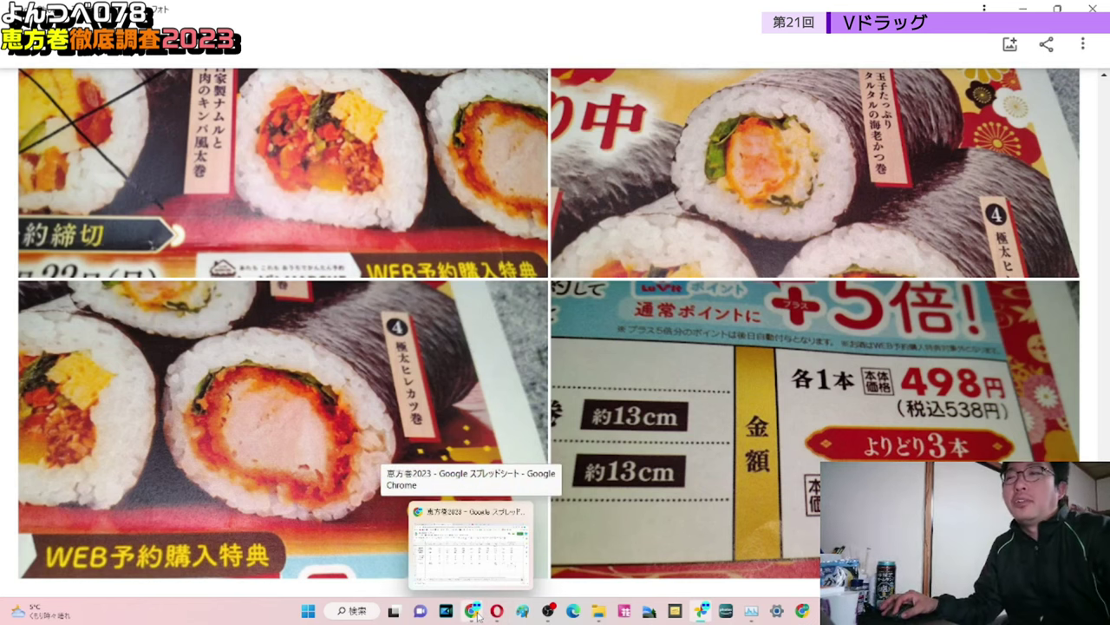
pyautogui.click(476, 615)
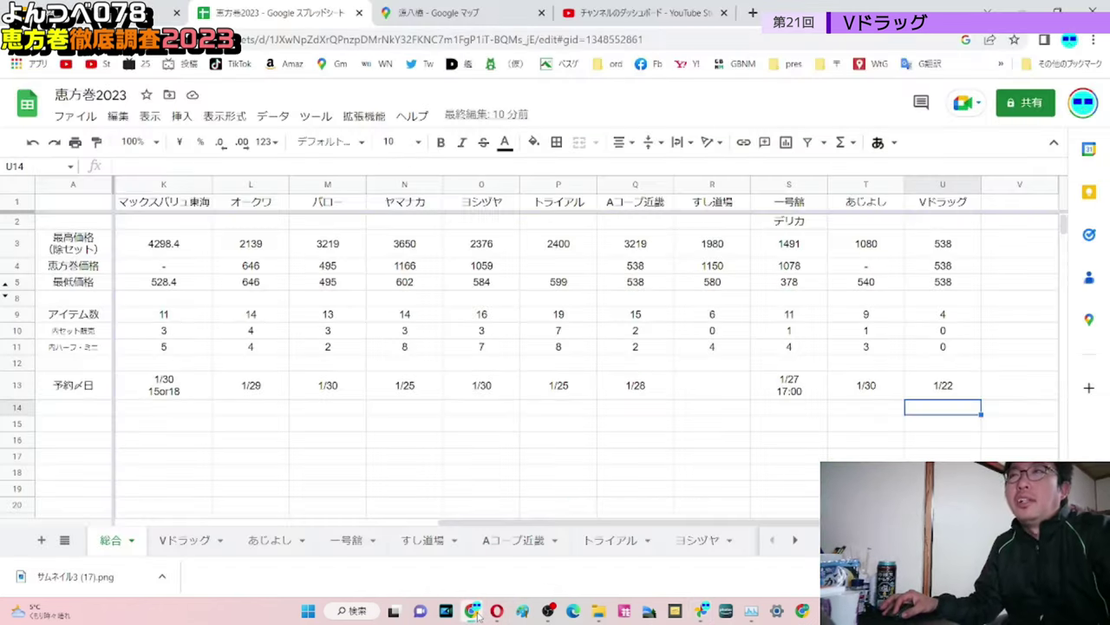
pyautogui.click(187, 543)
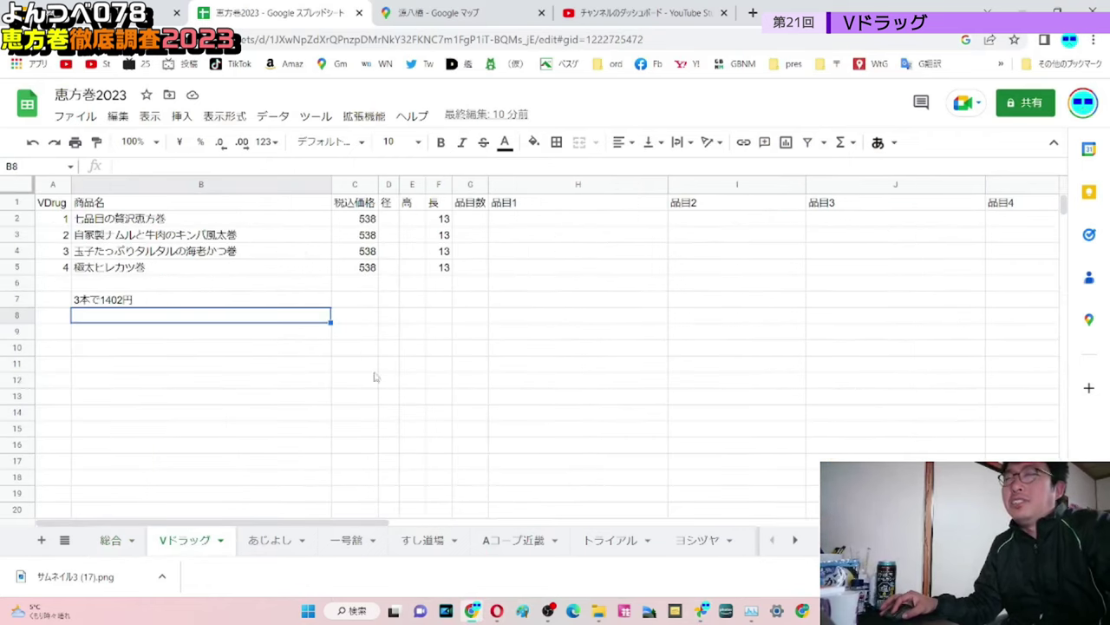
pyautogui.moveTo(16, 219); pyautogui.dragTo(17, 267)
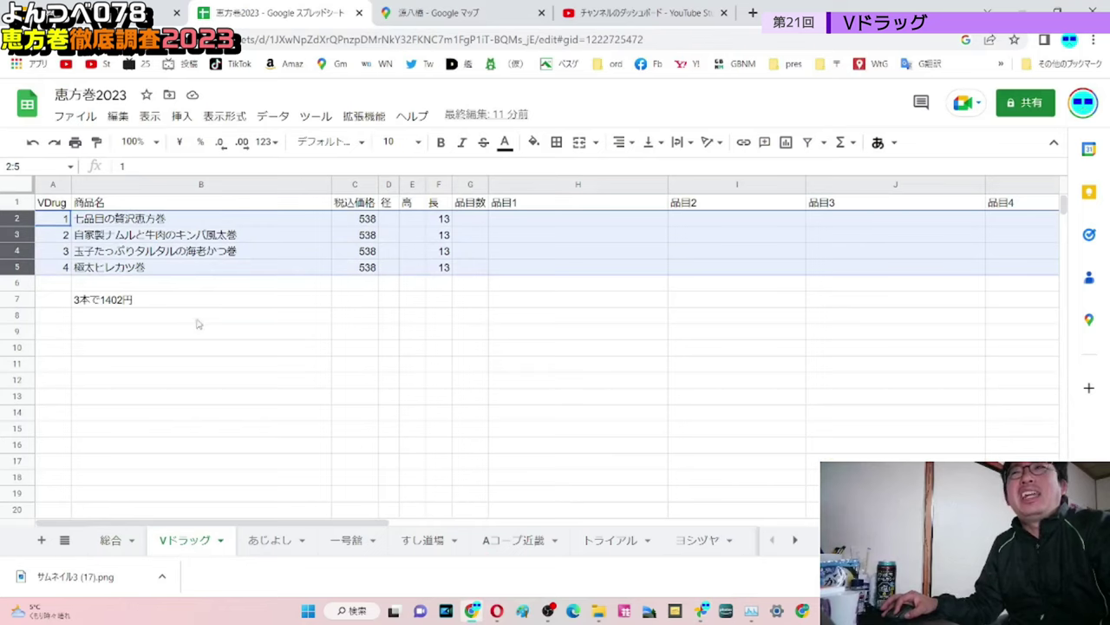
pyautogui.click(319, 317)
pyautogui.moveTo(531, 205); pyautogui.dragTo(859, 259)
pyautogui.click(714, 346)
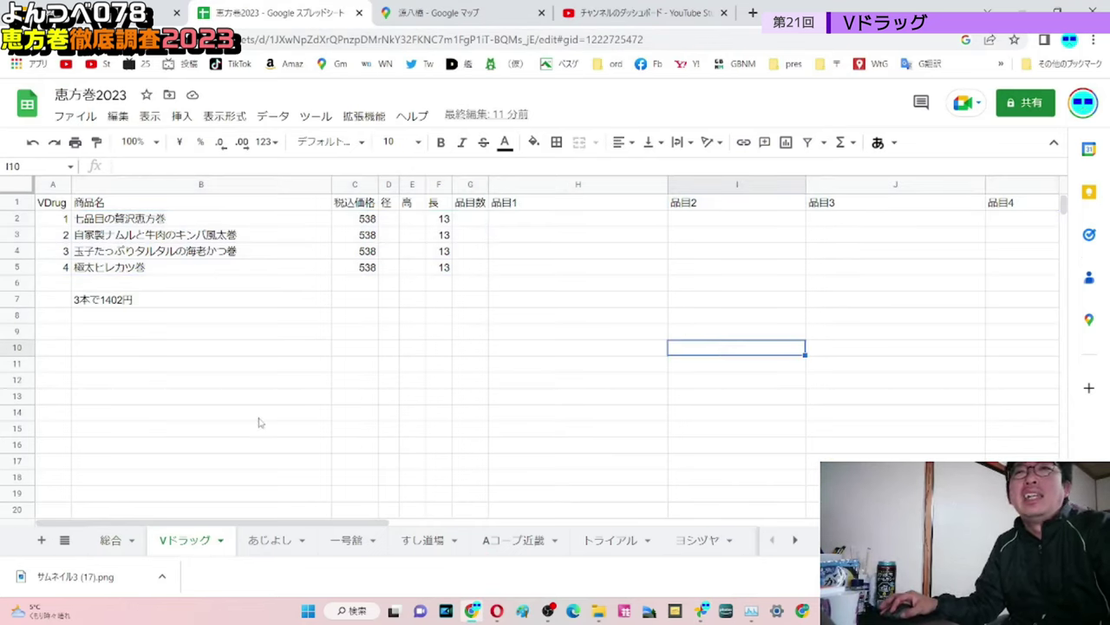
# On the 総合 sheet, review Vドラッグ's prices, item counts and reservation deadline
pyautogui.click(116, 546)
pyautogui.moveTo(939, 252); pyautogui.dragTo(930, 302)
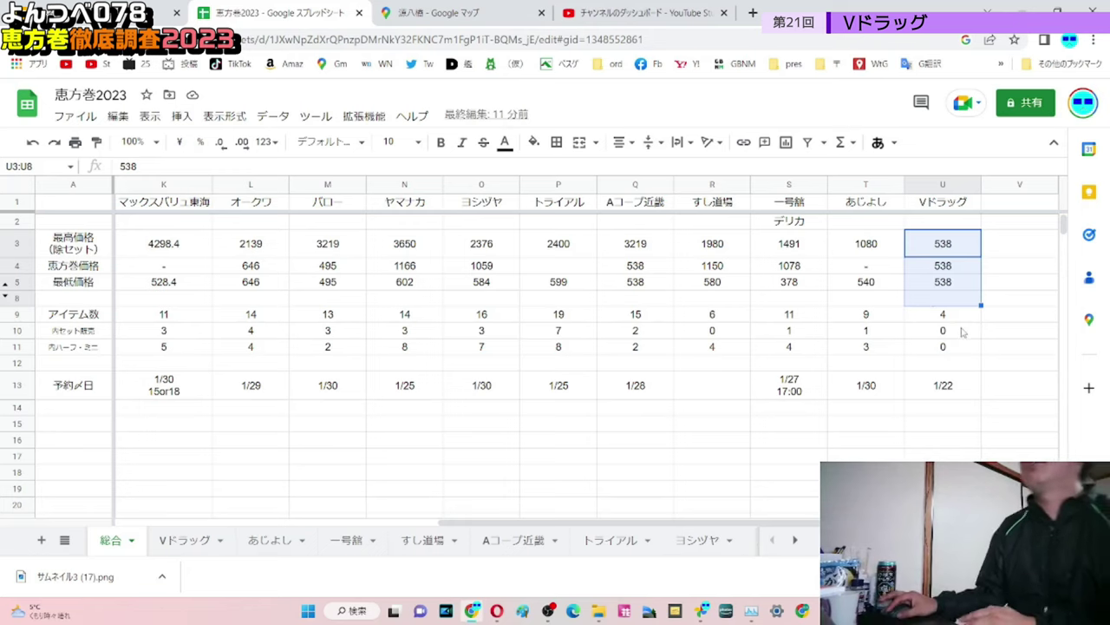
pyautogui.moveTo(959, 332); pyautogui.dragTo(948, 350)
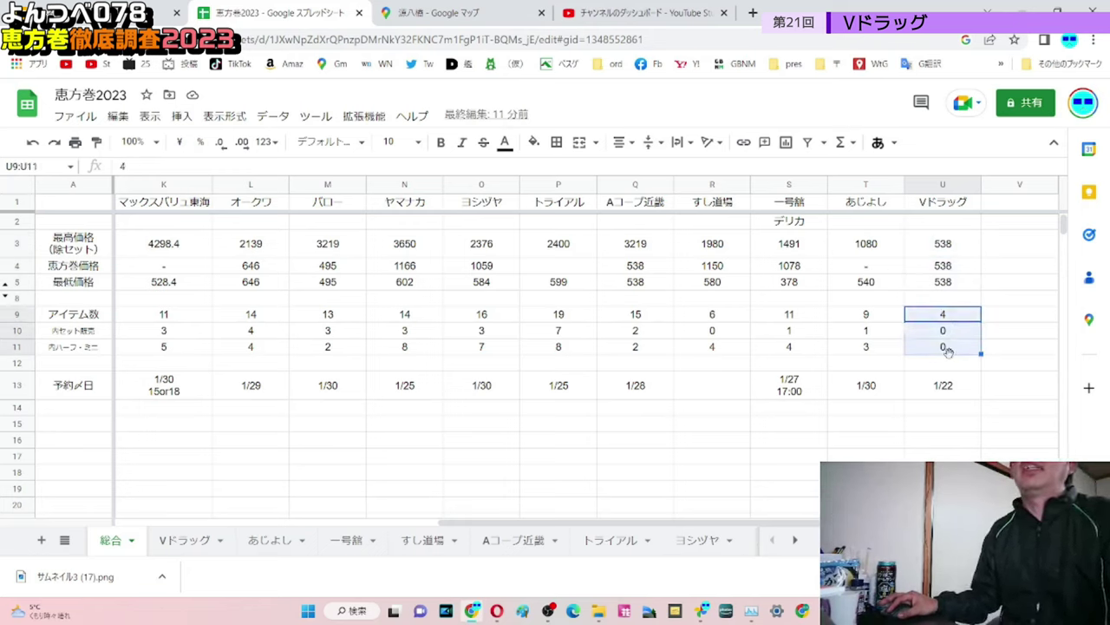
pyautogui.click(936, 391)
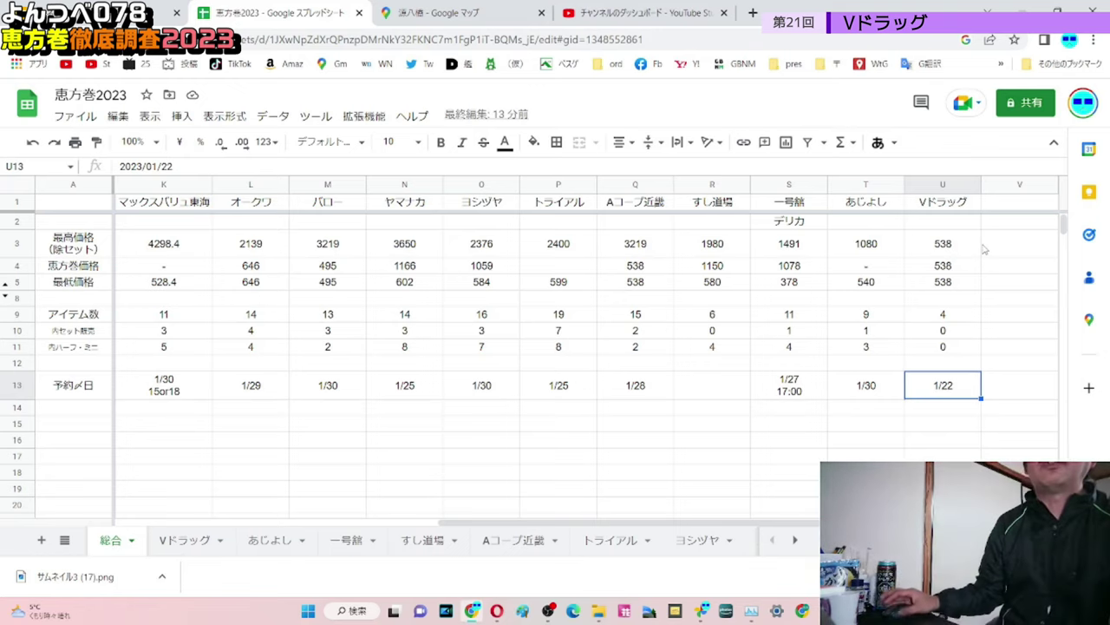
# Examine バロー's 恵方巻価格 and its figures down to the reservation deadline for comparison
pyautogui.click(339, 267)
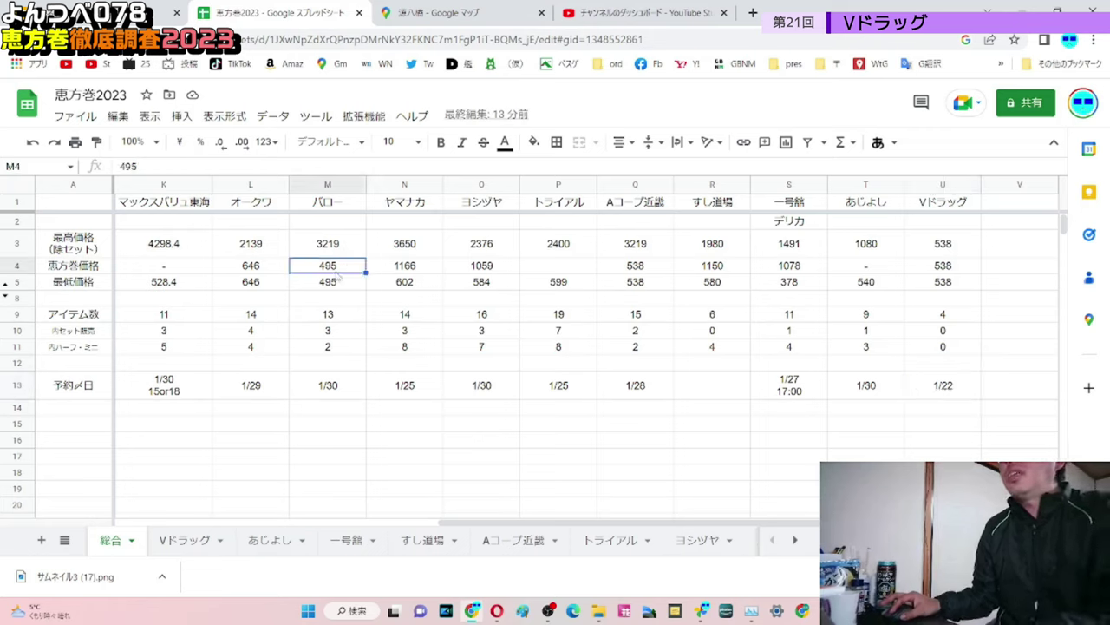
pyautogui.moveTo(336, 302); pyautogui.dragTo(327, 397)
pyautogui.click(333, 441)
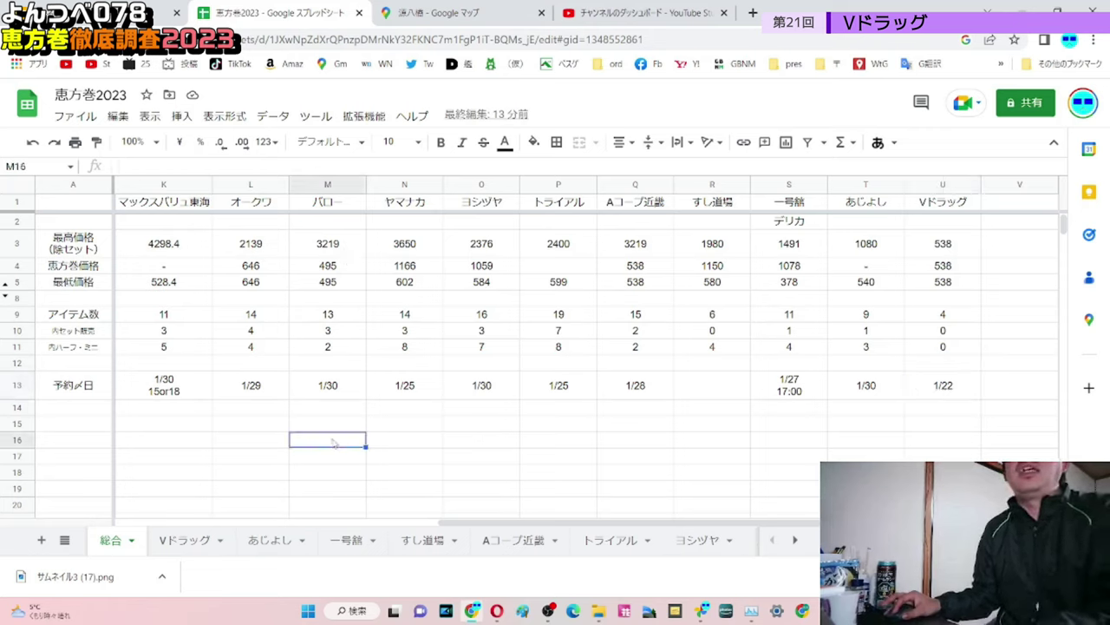
# Compare the 恵方巻価格 and 最低価格 of the convenience stores, from ミニストップ and ローソン back to ファミリーマート
pyautogui.click(201, 272)
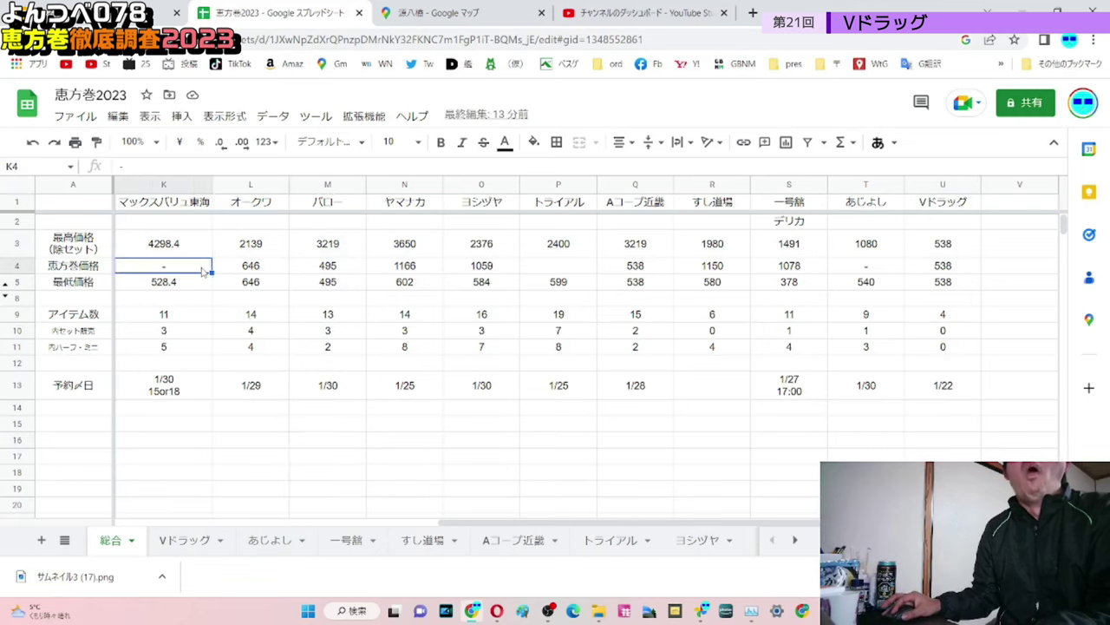
pyautogui.press('Left')
pyautogui.press('Left')
pyautogui.press('Left')
pyautogui.press('Left')
pyautogui.press('Left')
pyautogui.press('Left')
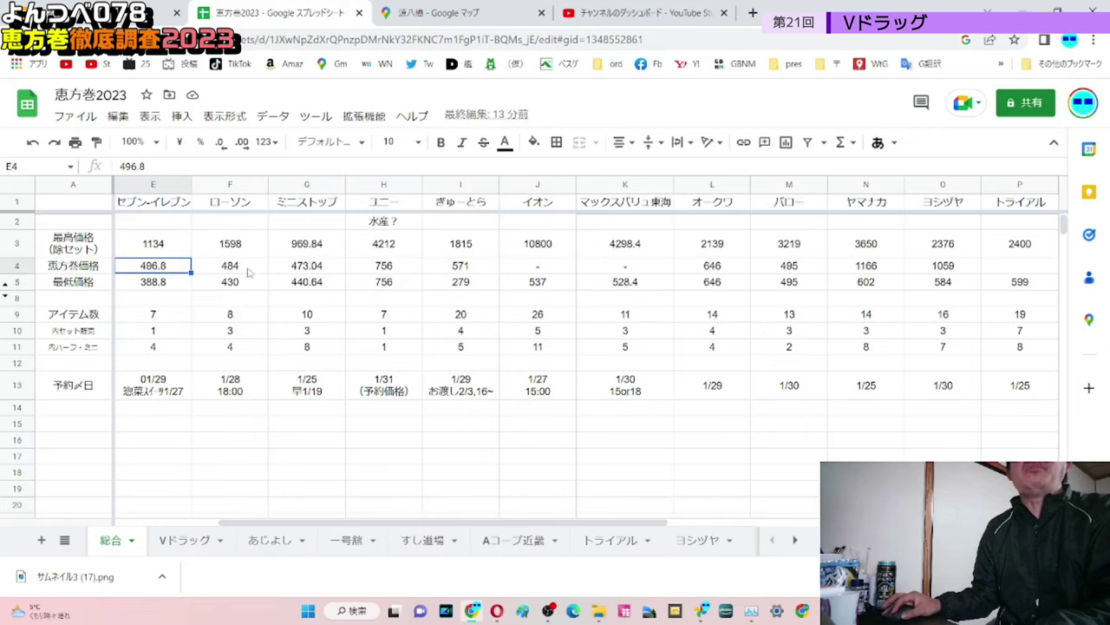
pyautogui.moveTo(246, 272); pyautogui.dragTo(299, 288)
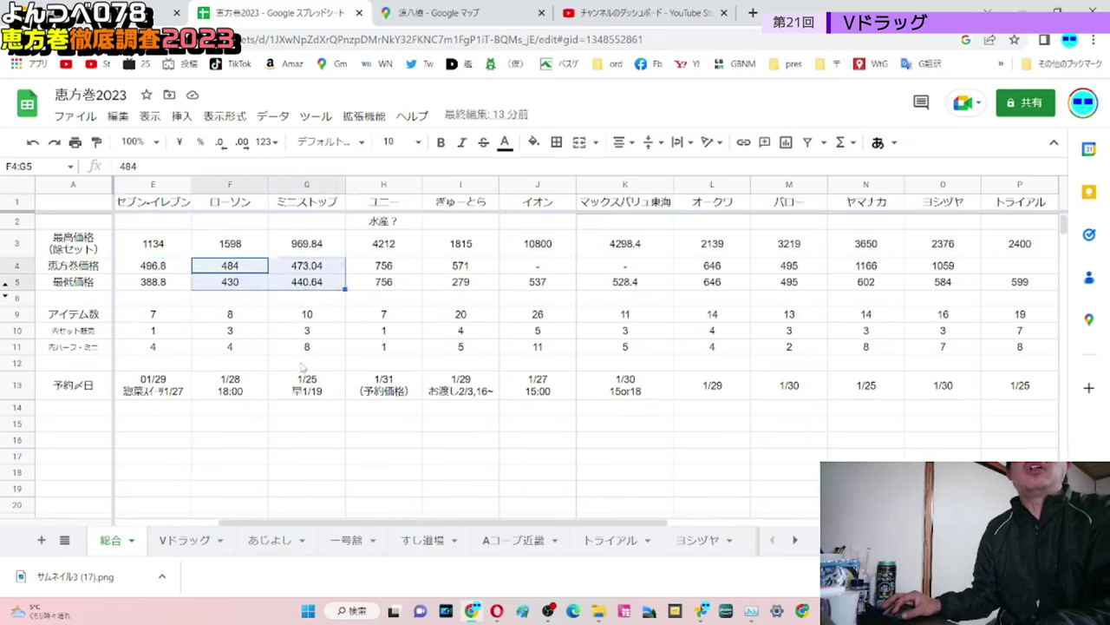
pyautogui.click(305, 365)
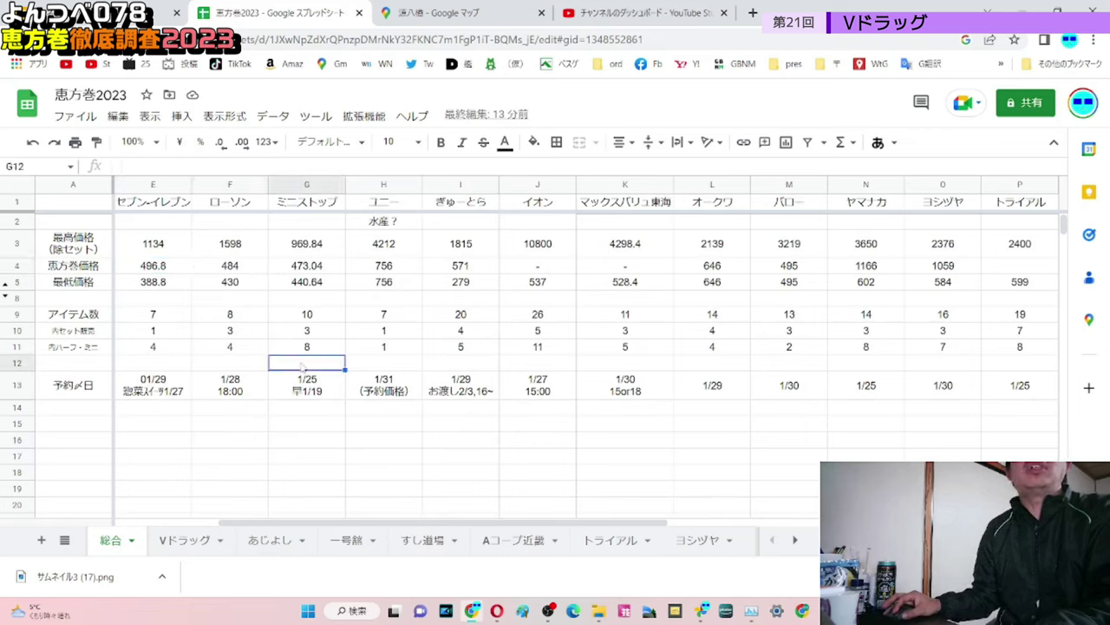
pyautogui.click(243, 272)
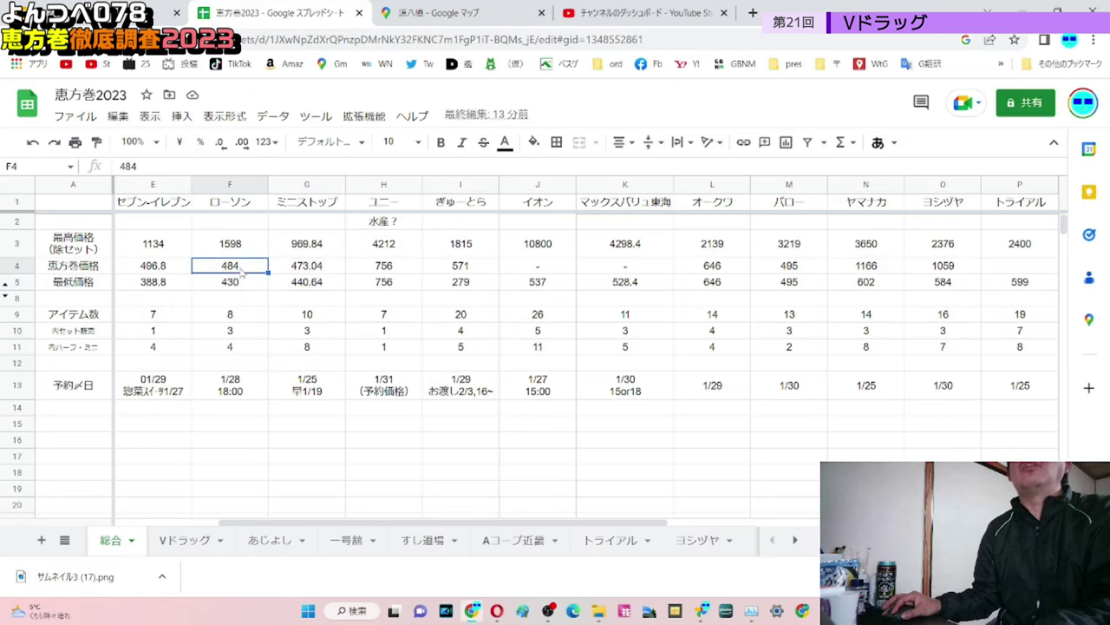
pyautogui.press('Left')
pyautogui.press('Left')
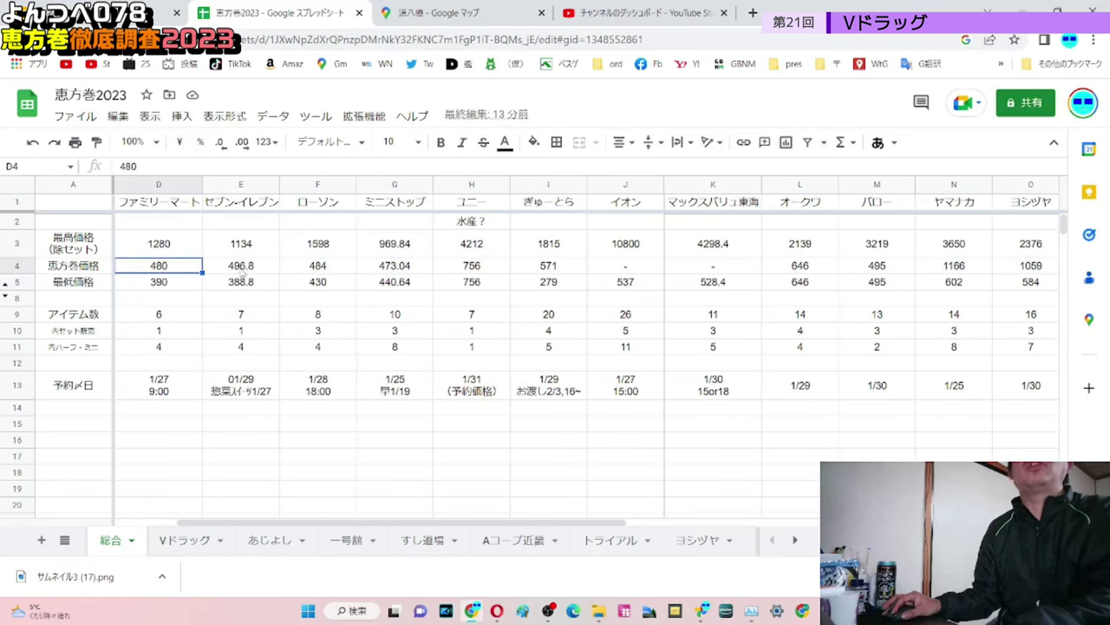
# Go through the 恵方巻価格 row from ファミリーマート past the last store, and select the entire Vドラッグ column
pyautogui.press('Right')
pyautogui.press('Right')
pyautogui.press('Right')
pyautogui.press('Right')
pyautogui.press('Right')
pyautogui.press('Right')
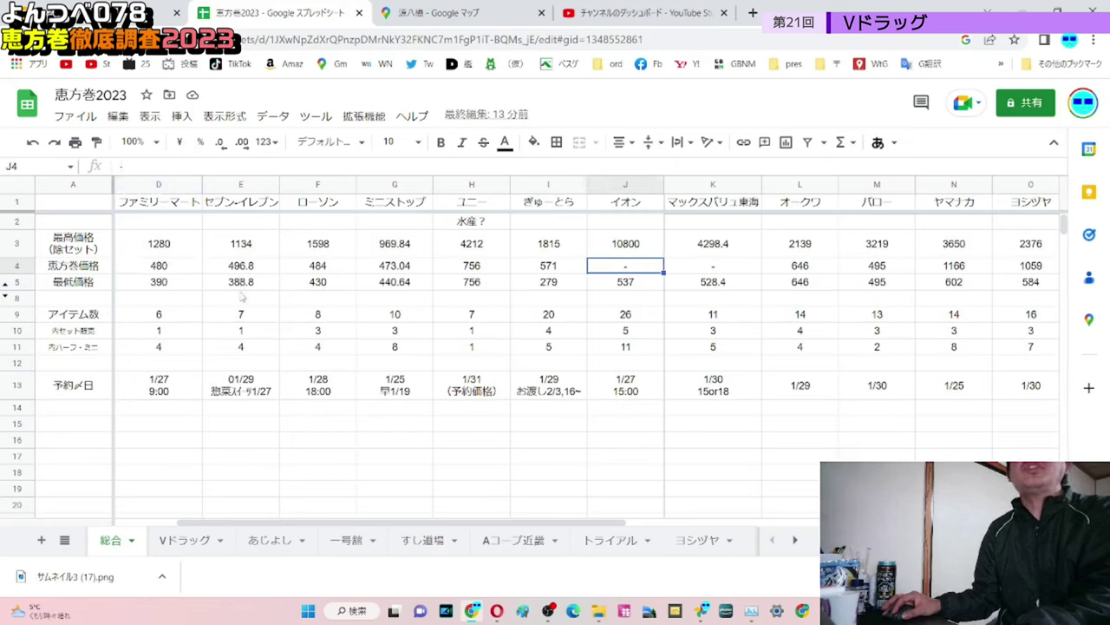
pyautogui.press('Right')
pyautogui.press('Right')
pyautogui.press('Right')
pyautogui.press('Right')
pyautogui.press('Right')
pyautogui.press('Right')
pyautogui.press('Right')
pyautogui.press('Right')
pyautogui.press('Right')
pyautogui.press('Right')
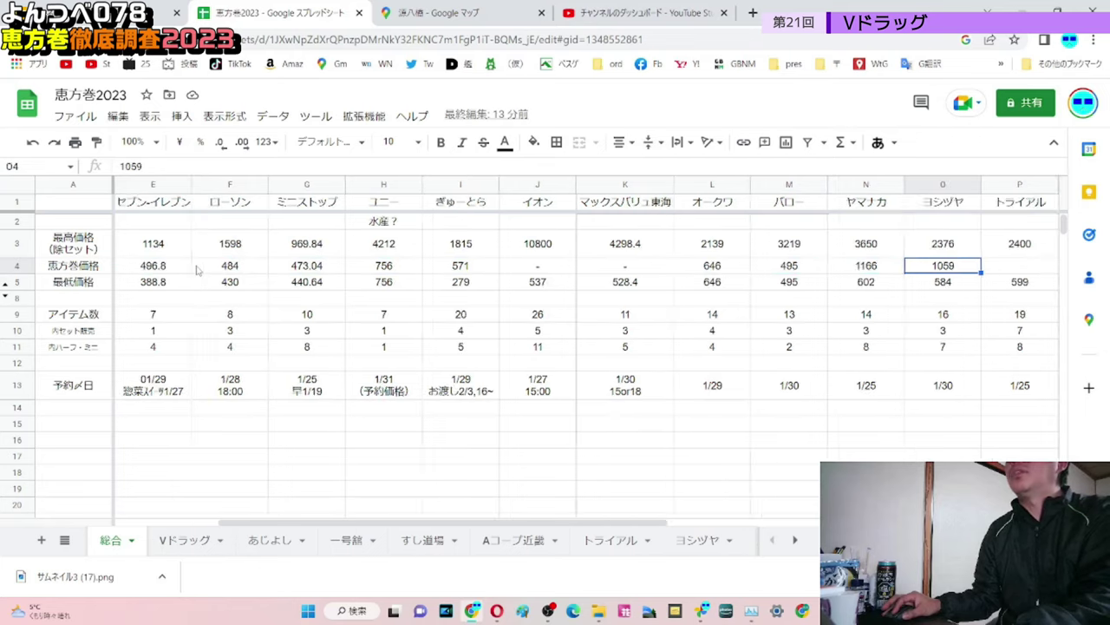
pyautogui.press('Right')
pyautogui.press('Right')
pyautogui.press('Right')
pyautogui.press('Right')
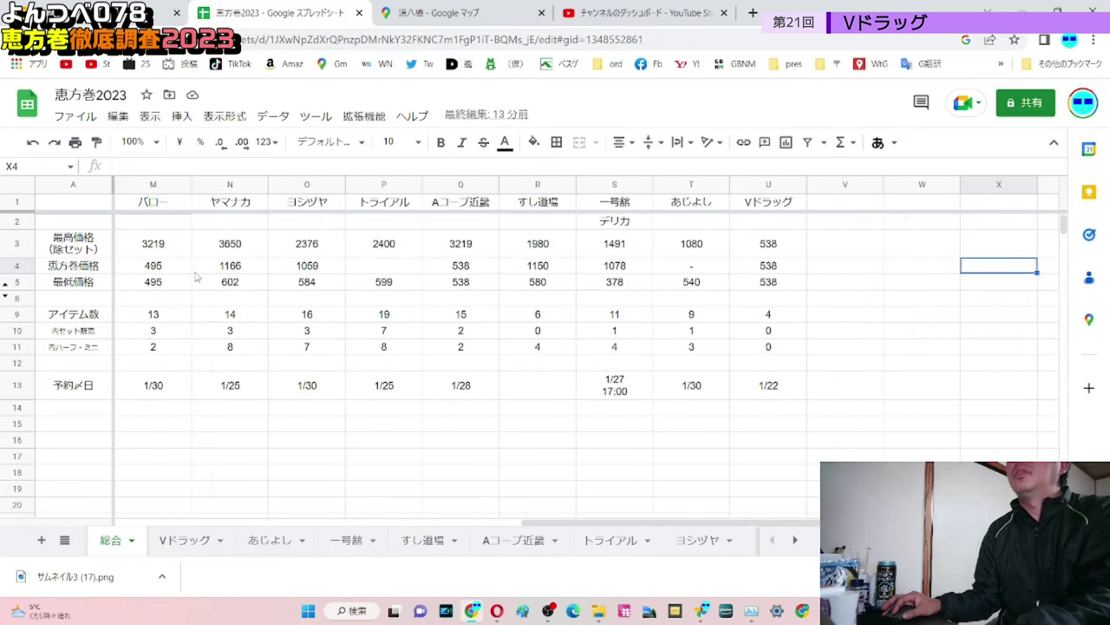
pyautogui.click(769, 183)
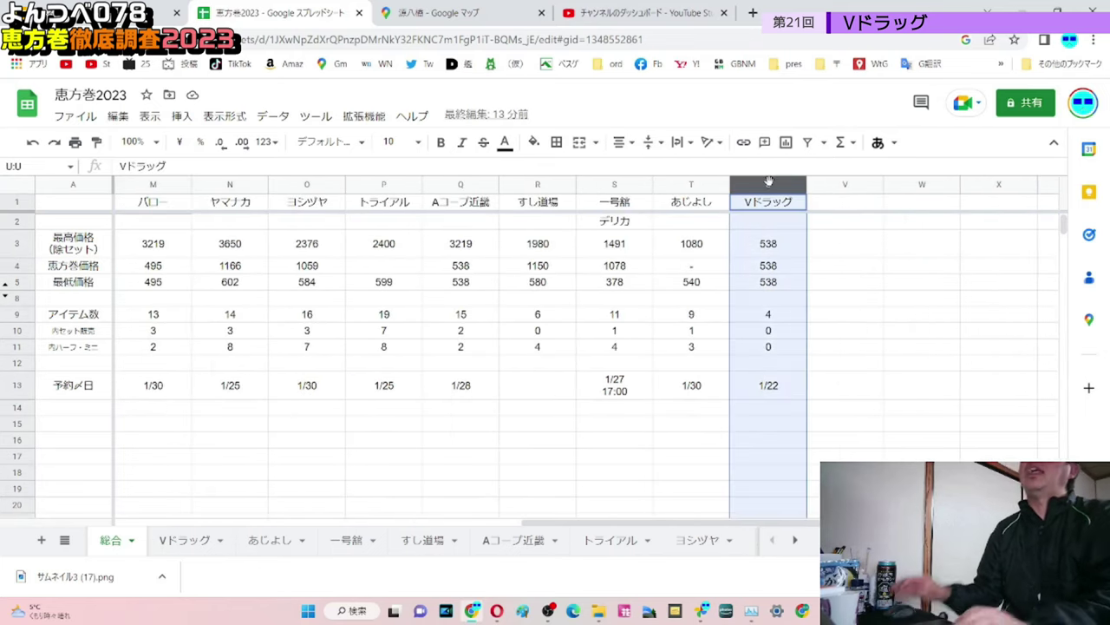